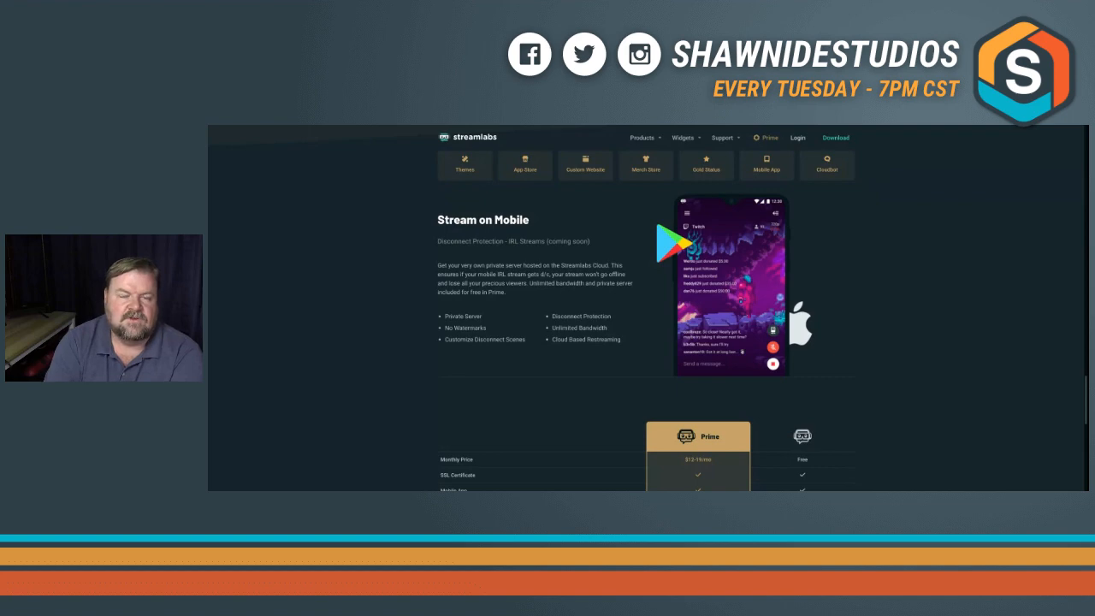
Step: Review the Streamlabs Prime page's feature and pricing comparison between the Prime and free plans
scroll(786, 253, down, 3)
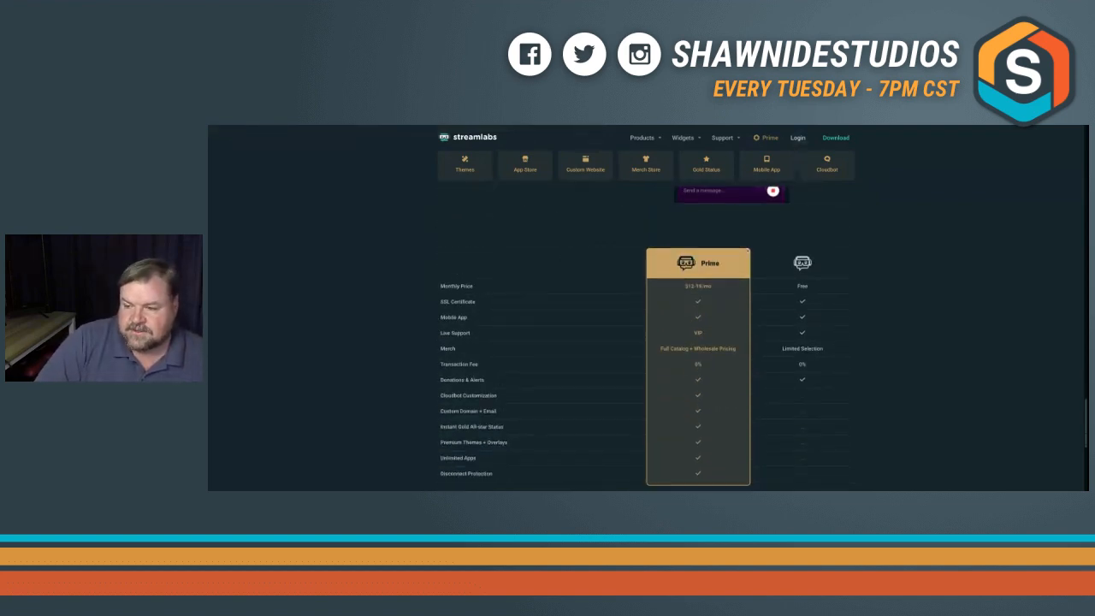
scroll(751, 249, down, 1)
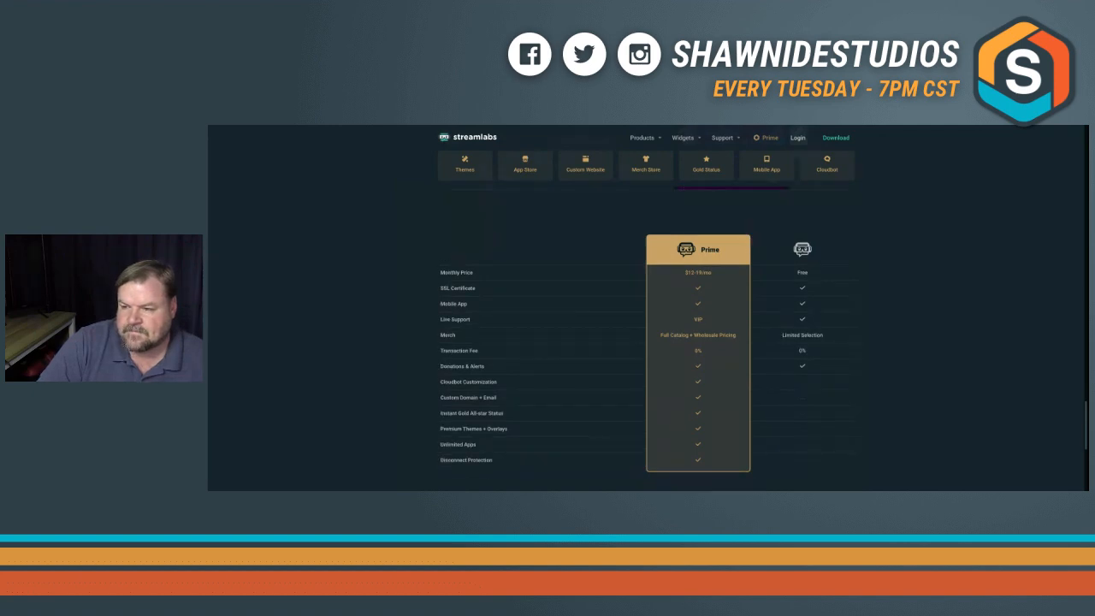
scroll(698, 325, down, 1)
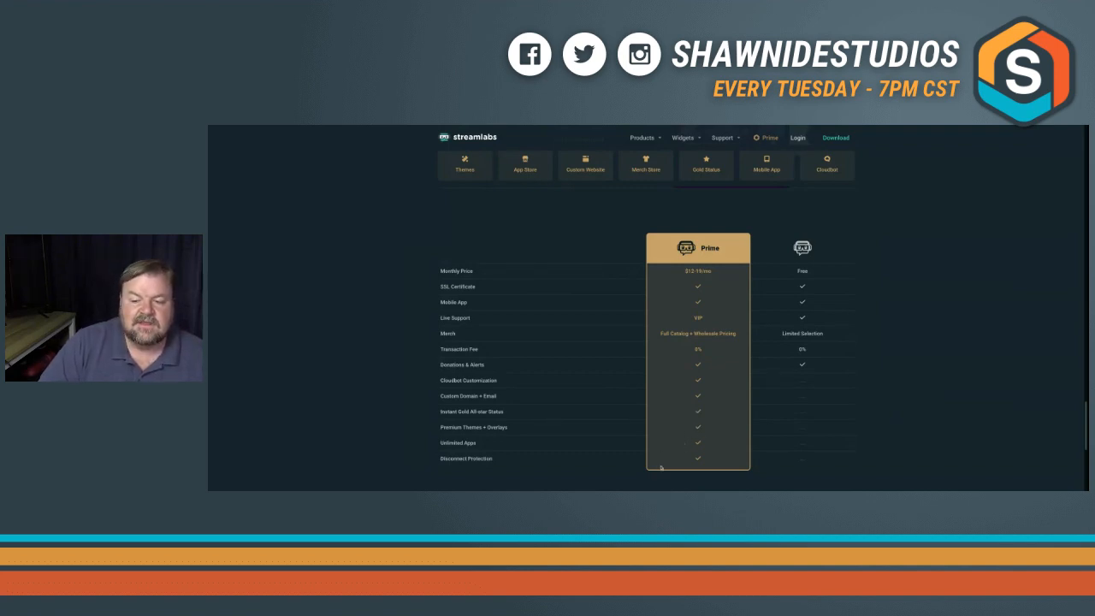
scroll(679, 454, down, 1)
scroll(680, 454, down, 3)
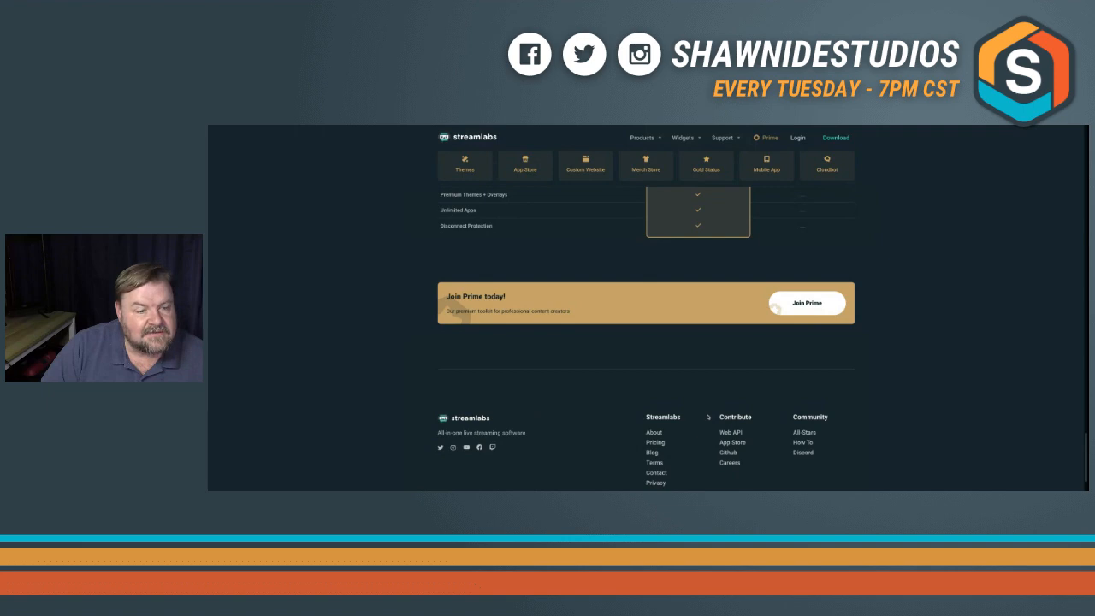
scroll(622, 392, up, 10)
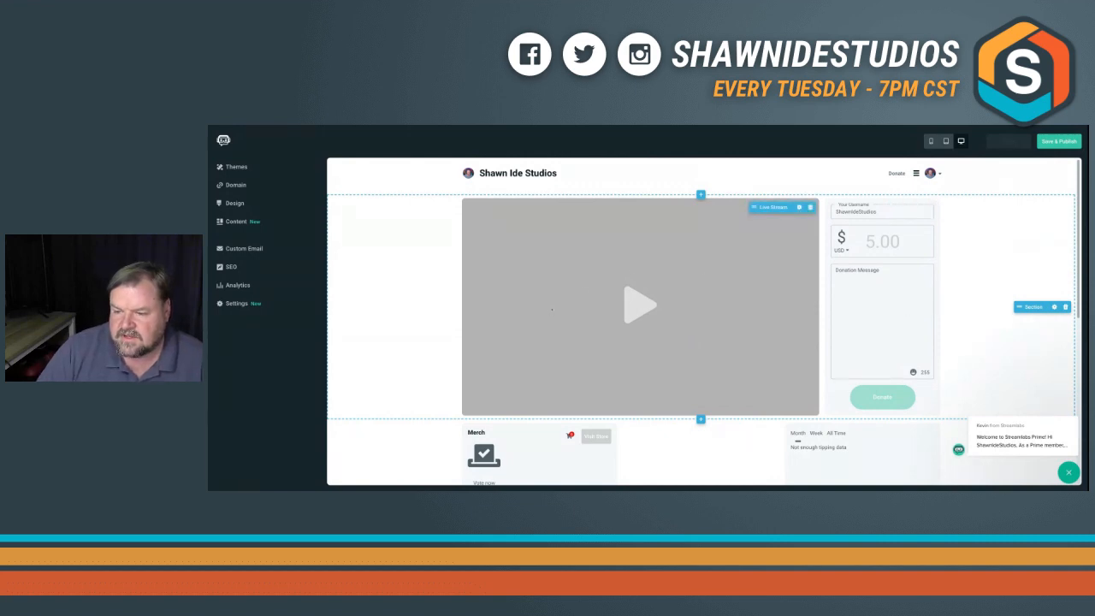
Step: Browse the newly added website themes and apply the "styles series" theme to the creator site
scroll(554, 307, down, 3)
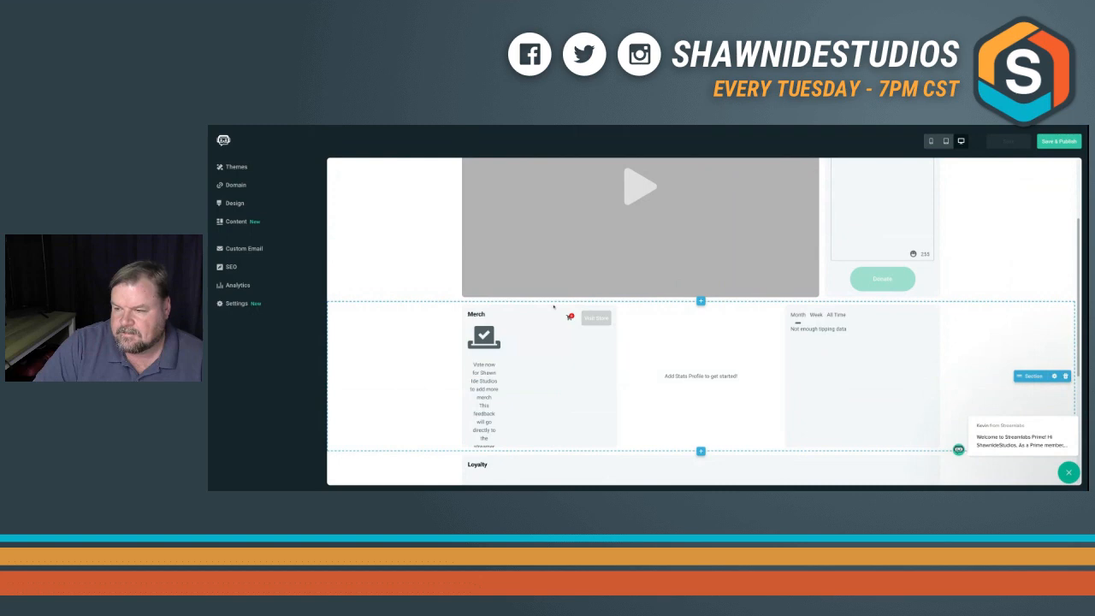
scroll(554, 307, up, 3)
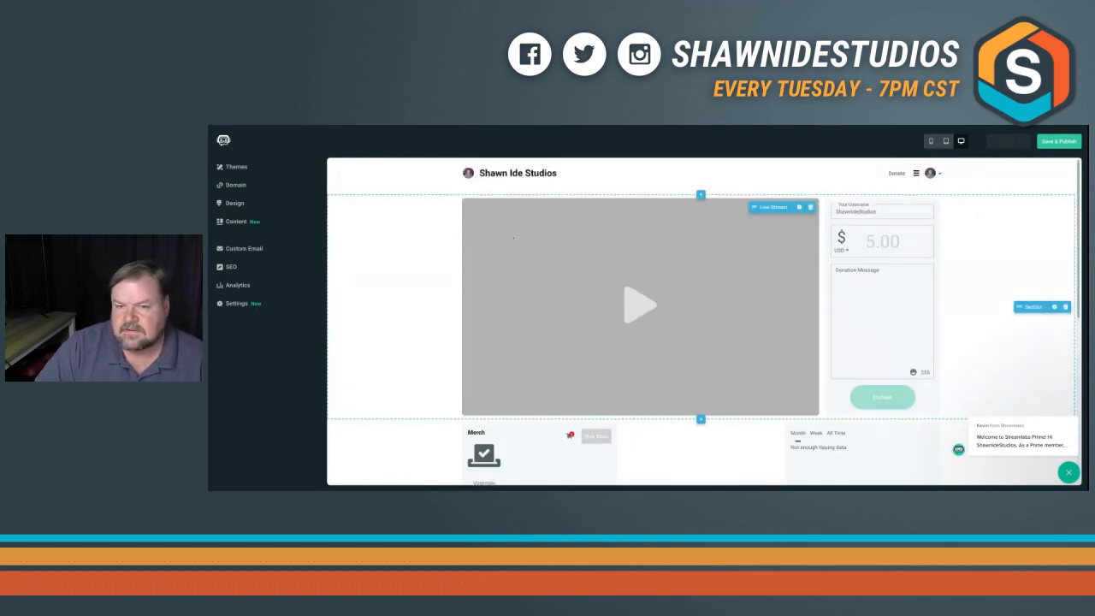
click(242, 169)
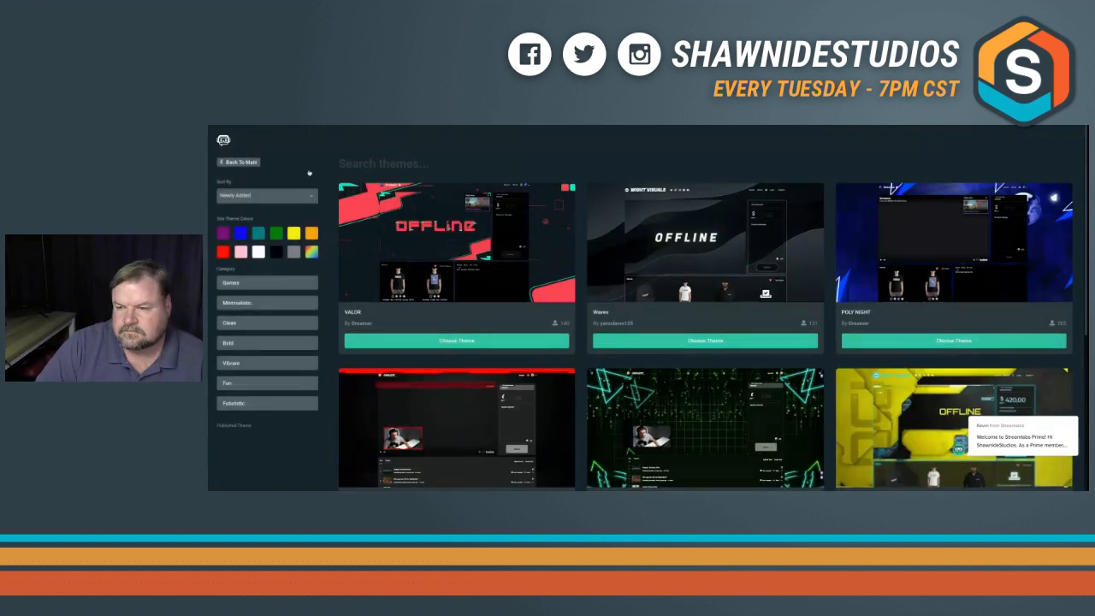
scroll(720, 236, down, 3)
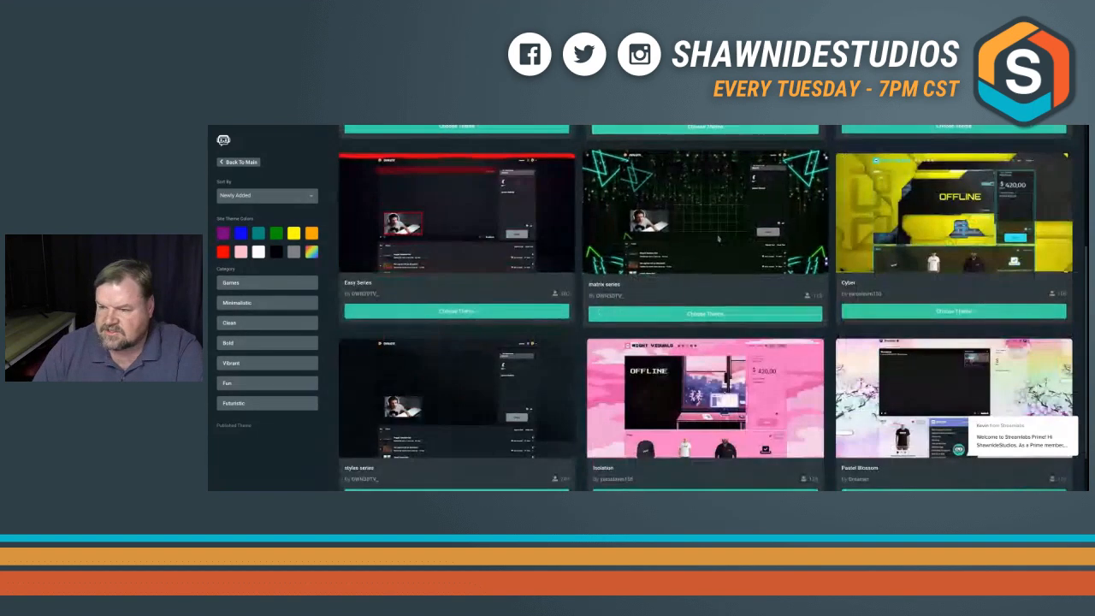
scroll(719, 241, down, 1)
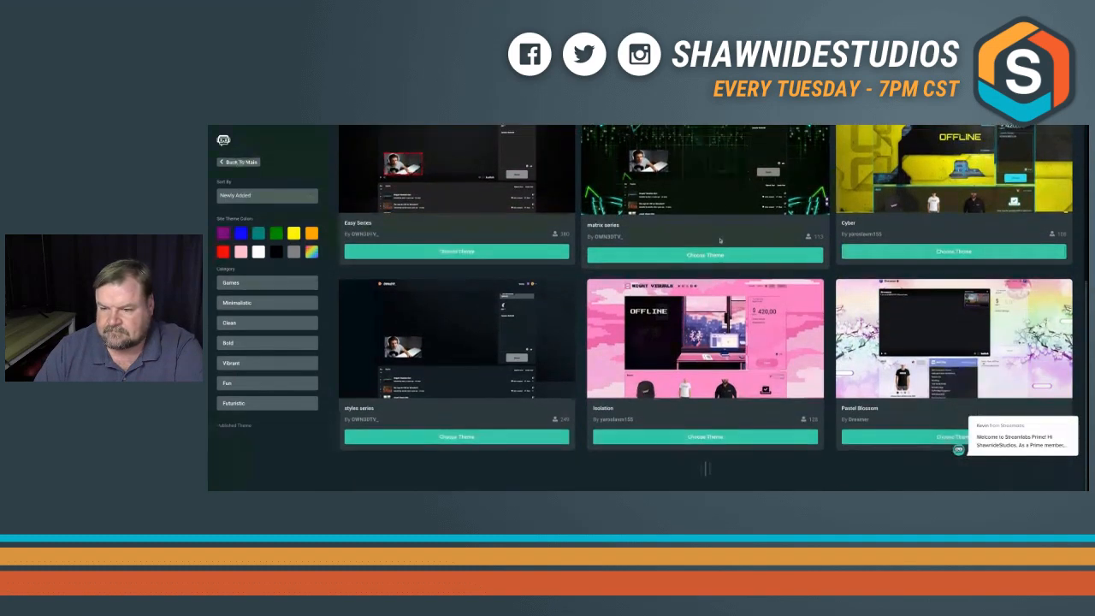
scroll(719, 242, down, 2)
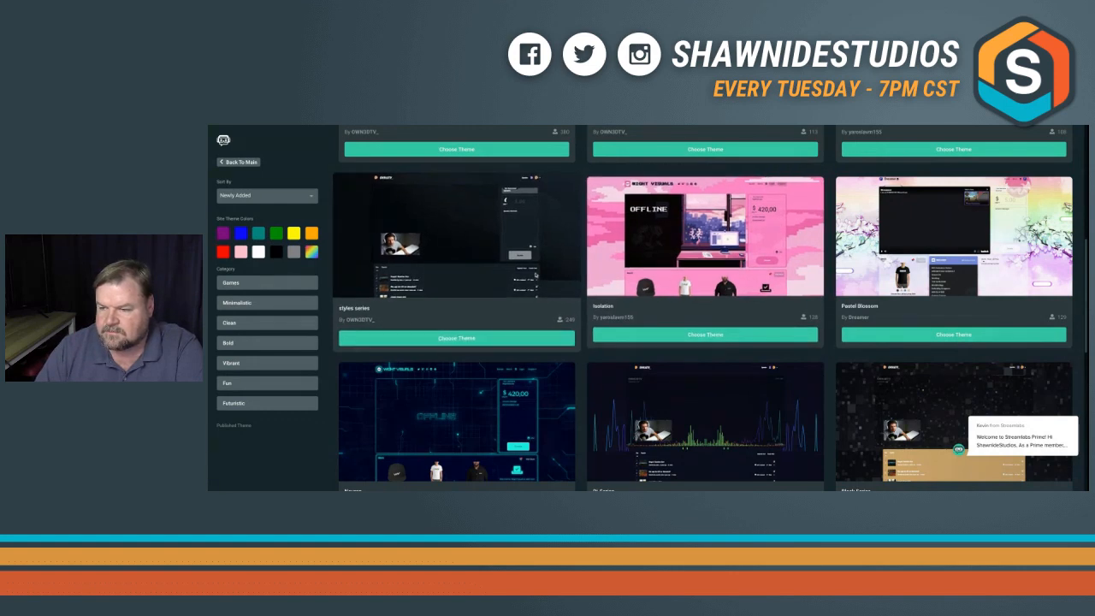
scroll(537, 276, down, 4)
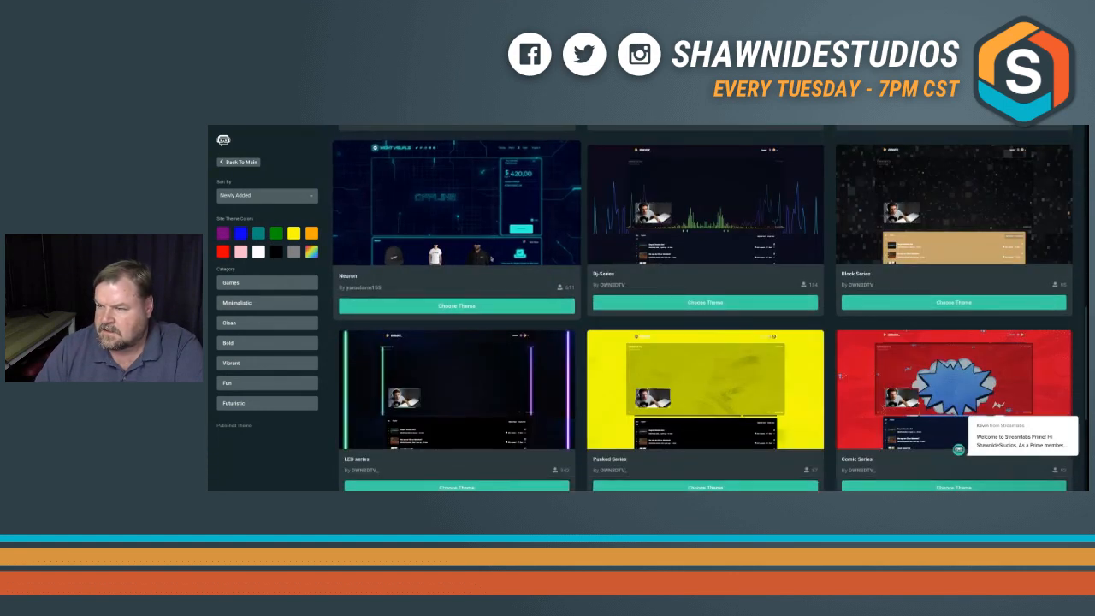
scroll(538, 275, down, 2)
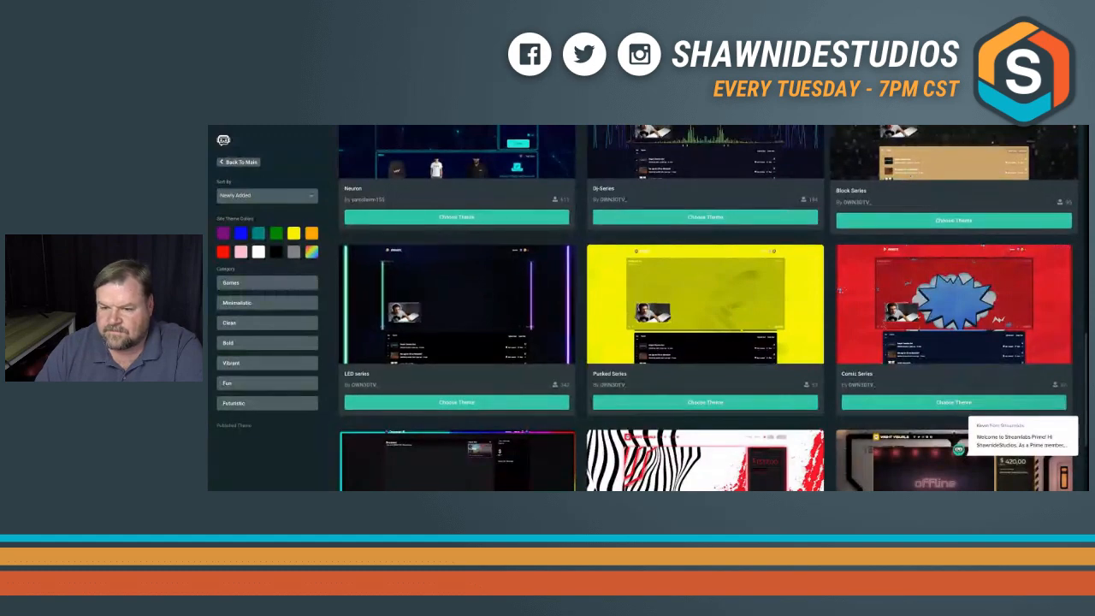
scroll(616, 221, down, 2)
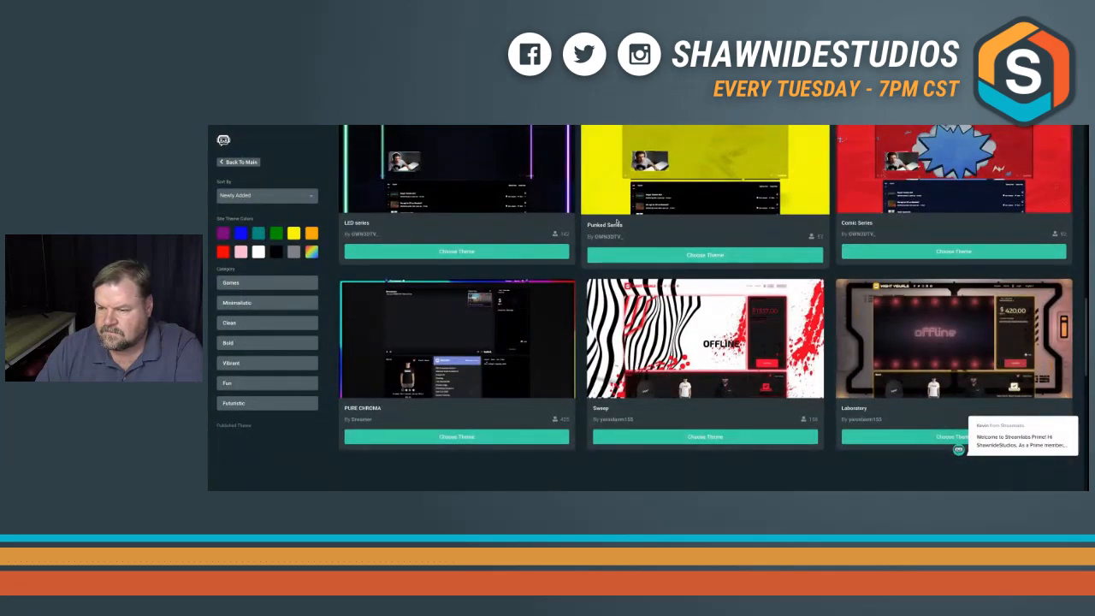
scroll(616, 221, down, 5)
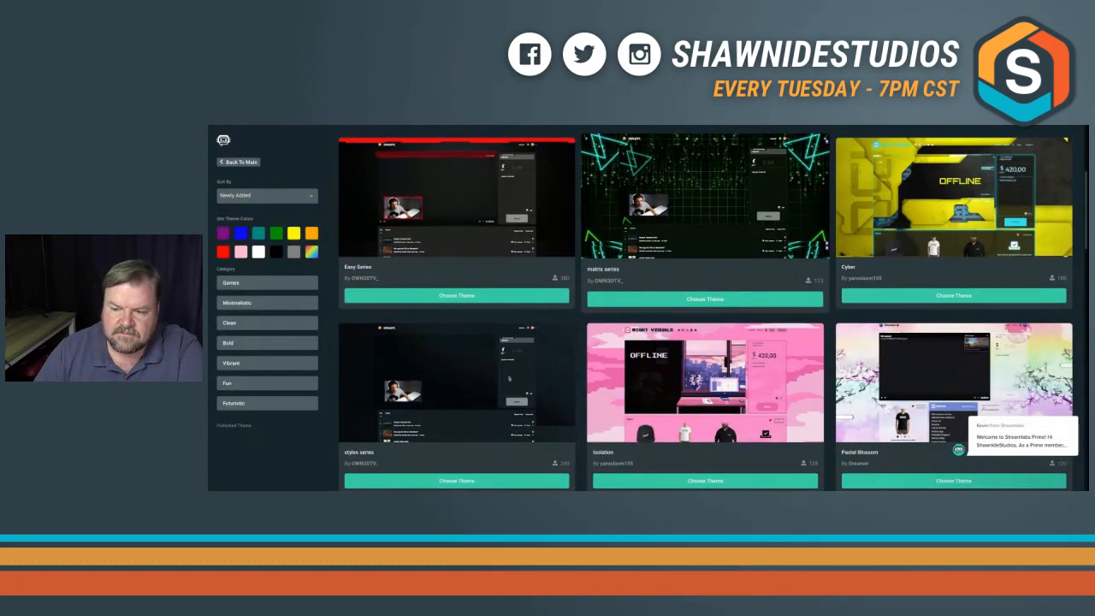
scroll(509, 378, down, 1)
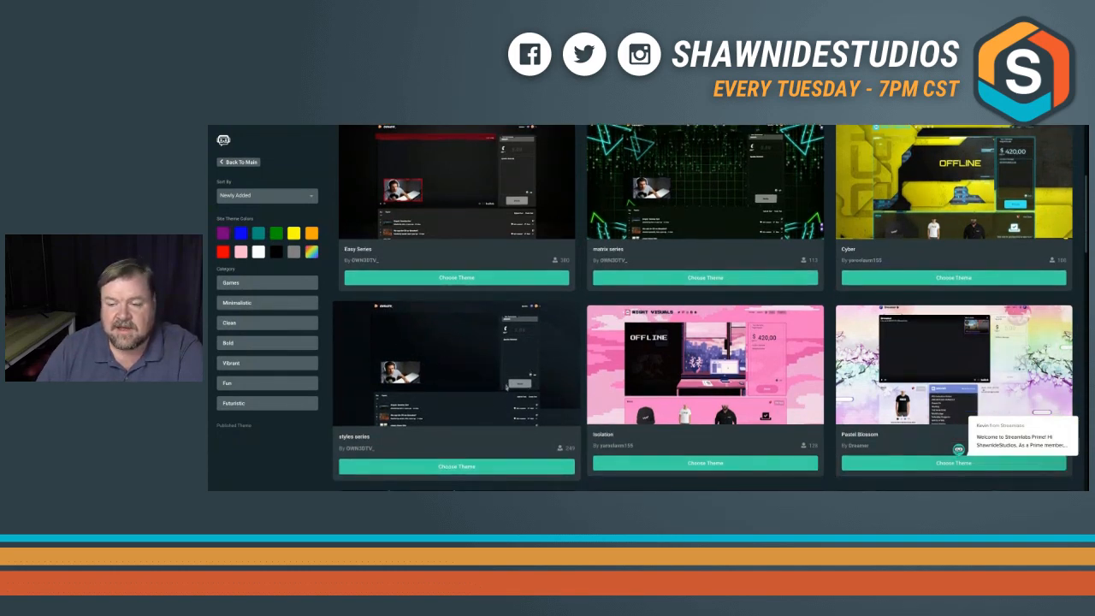
click(488, 467)
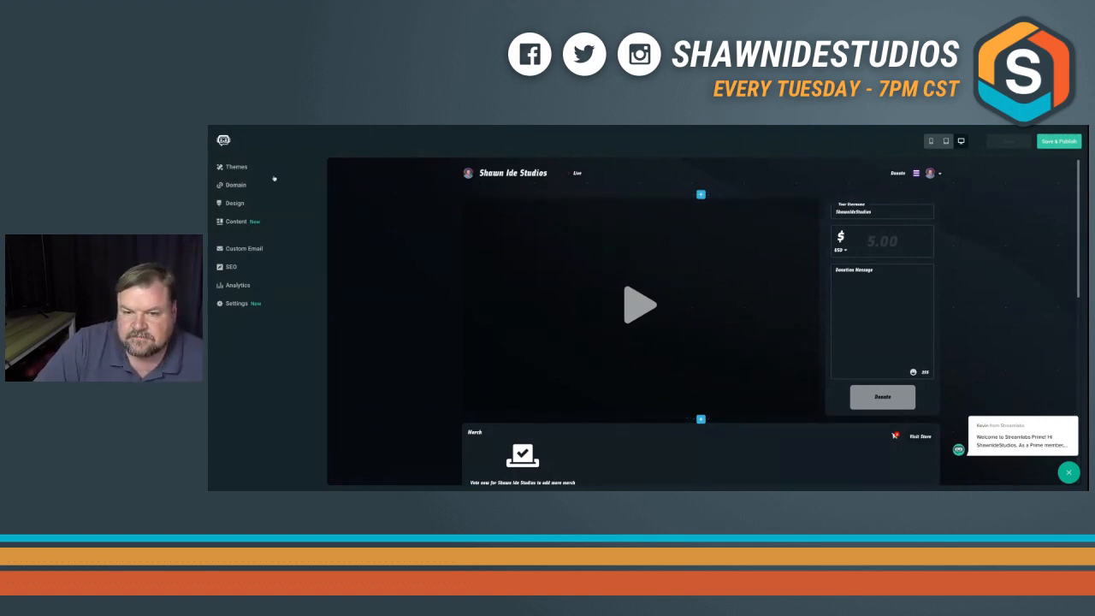
Step: Claim the recommended domain shawnidestudios.live for the site, confirm the connection and return to the site editor
click(244, 185)
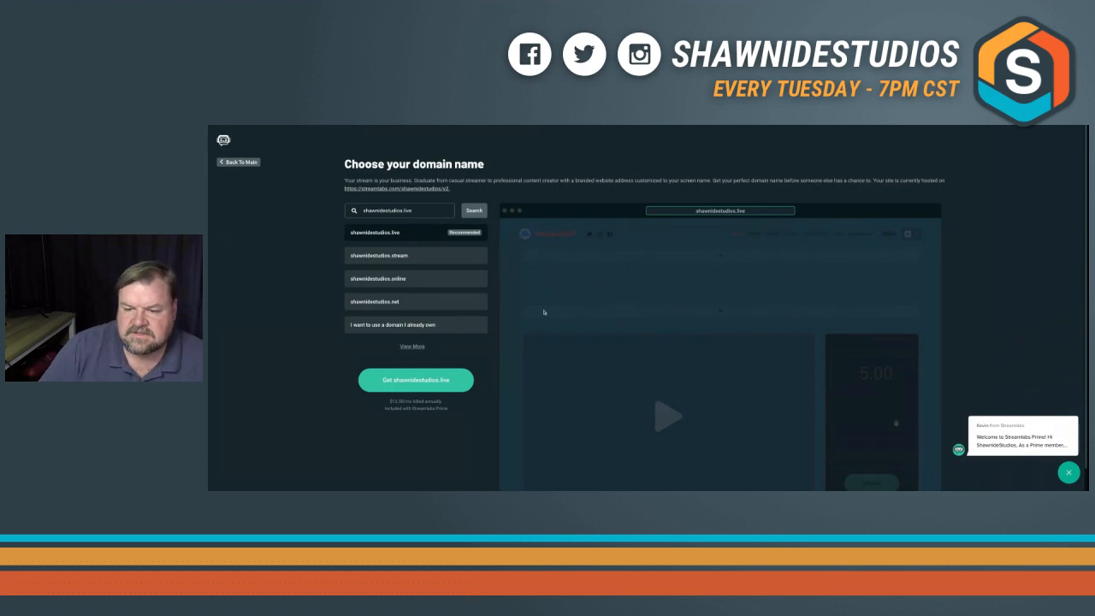
click(428, 379)
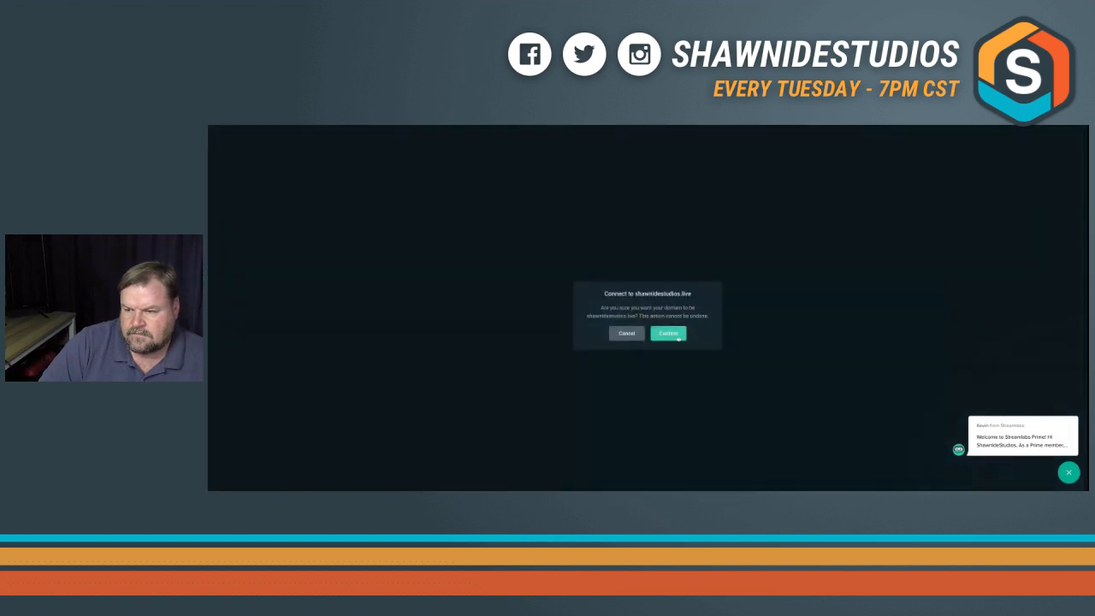
click(668, 337)
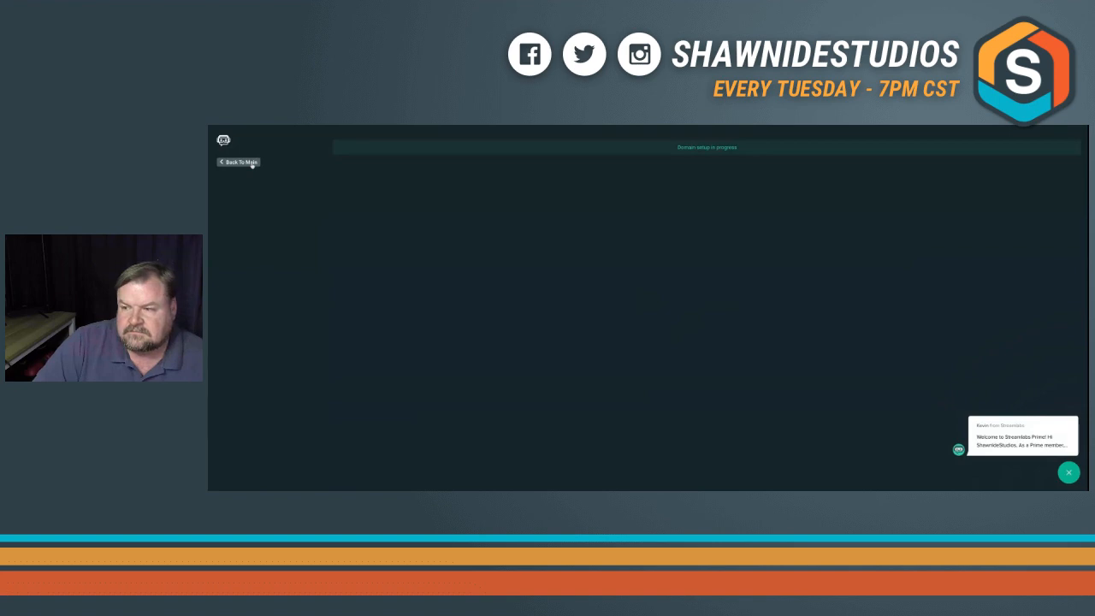
click(248, 163)
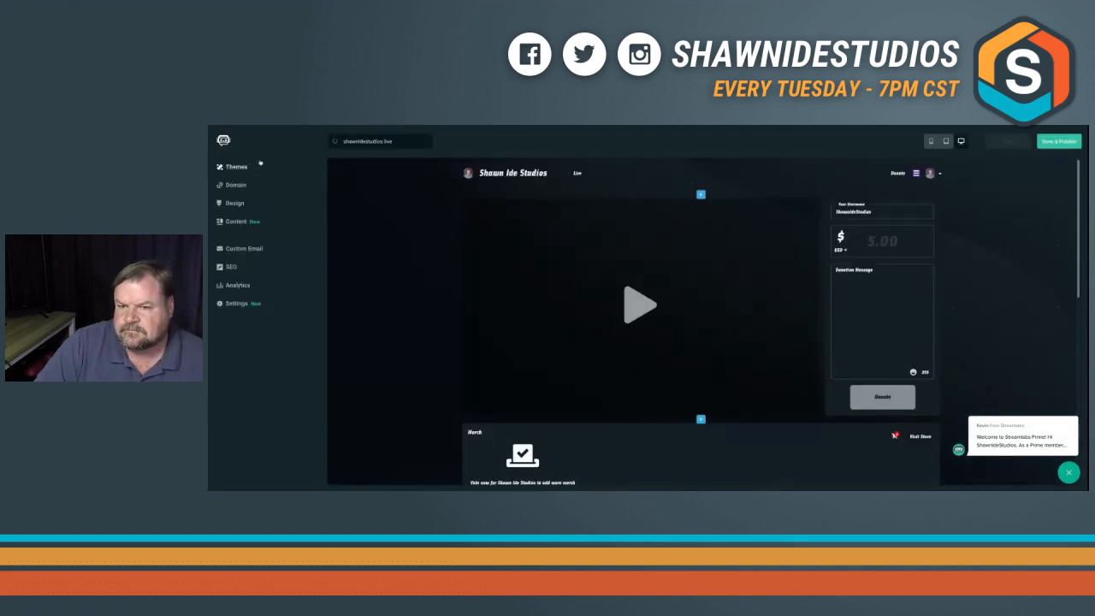
Step: Open the Site Design settings and try Immersive Mode on the page, turning it back off
mouse_move(337, 142)
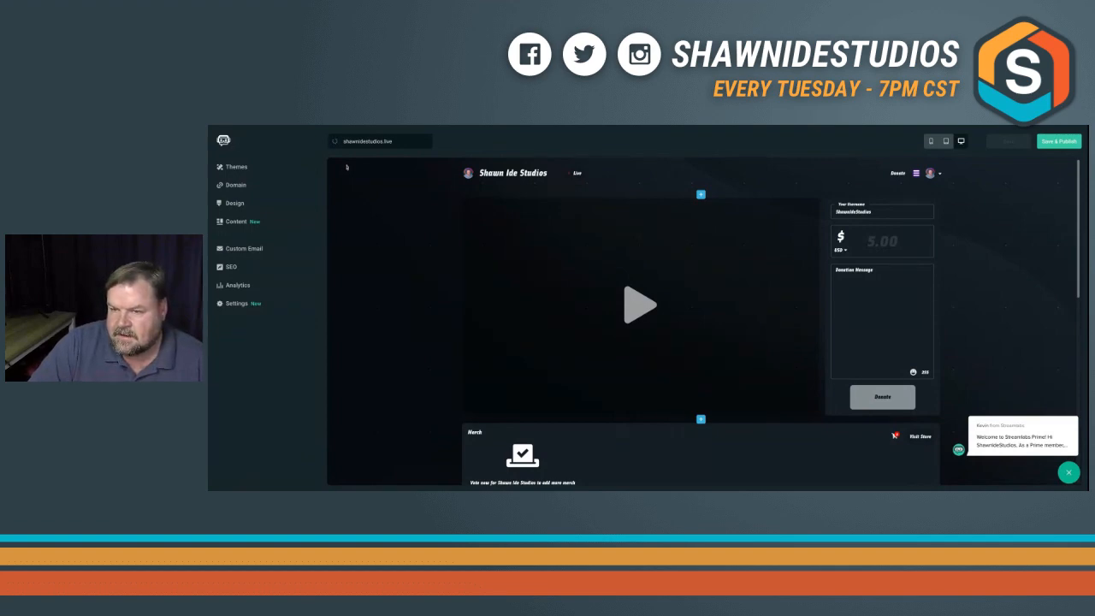
mouse_move(471, 176)
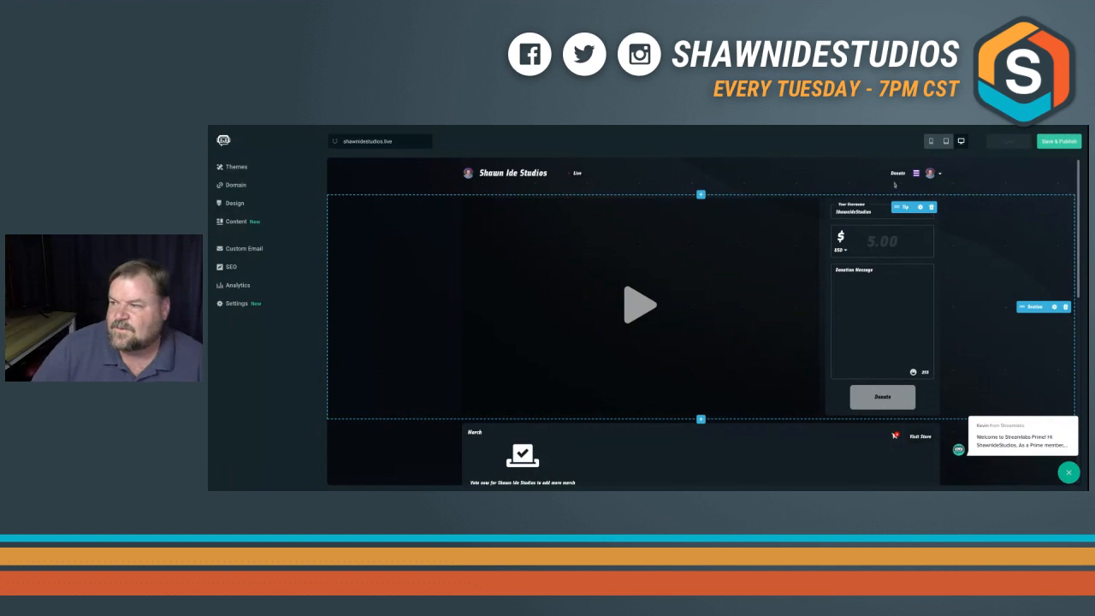
click(243, 204)
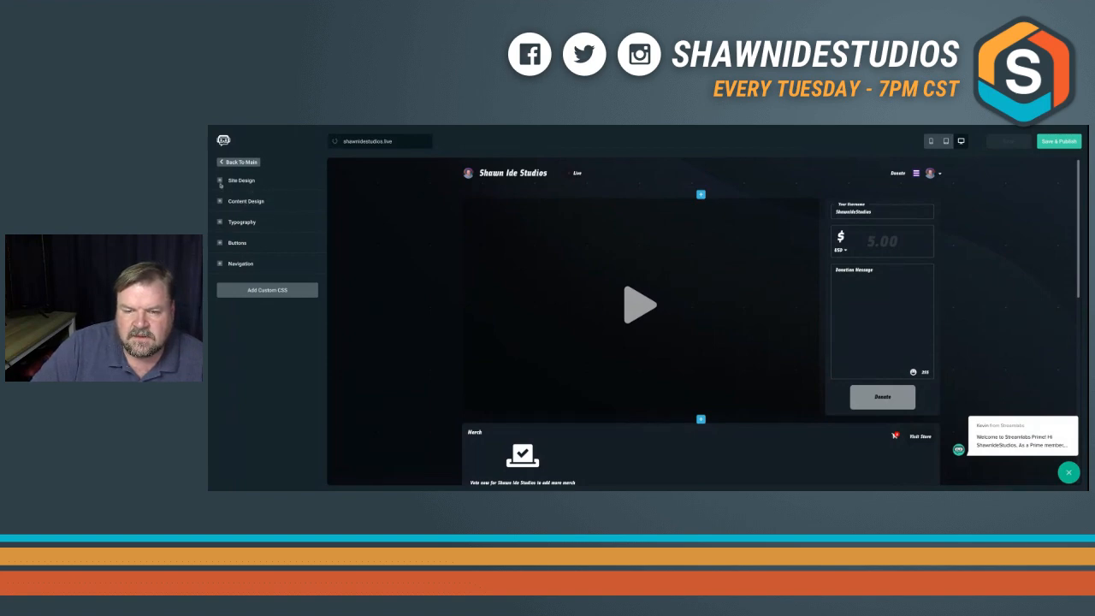
click(220, 183)
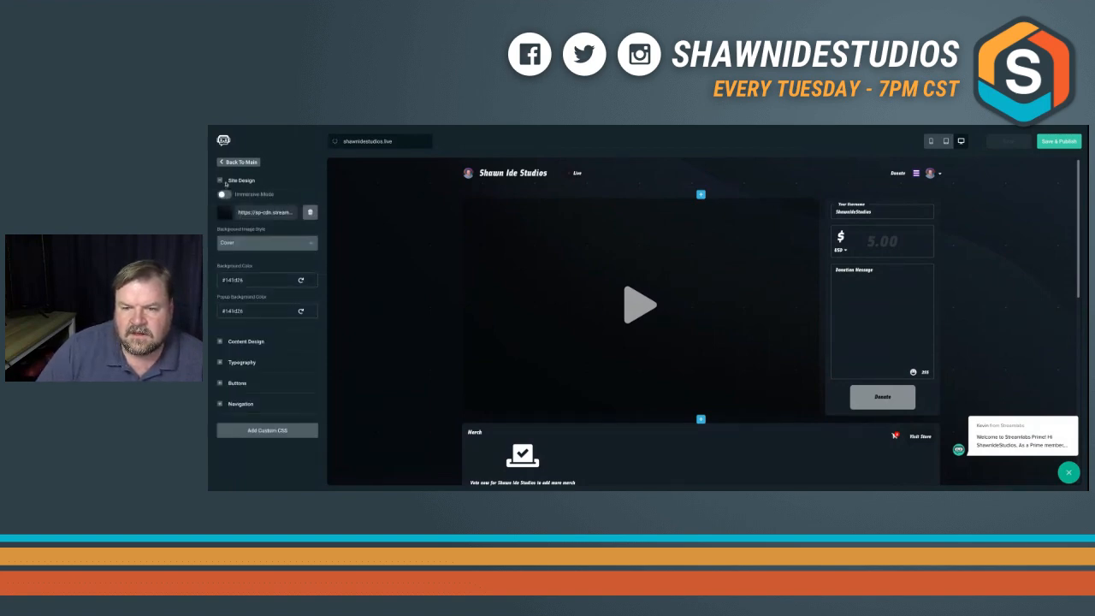
click(226, 195)
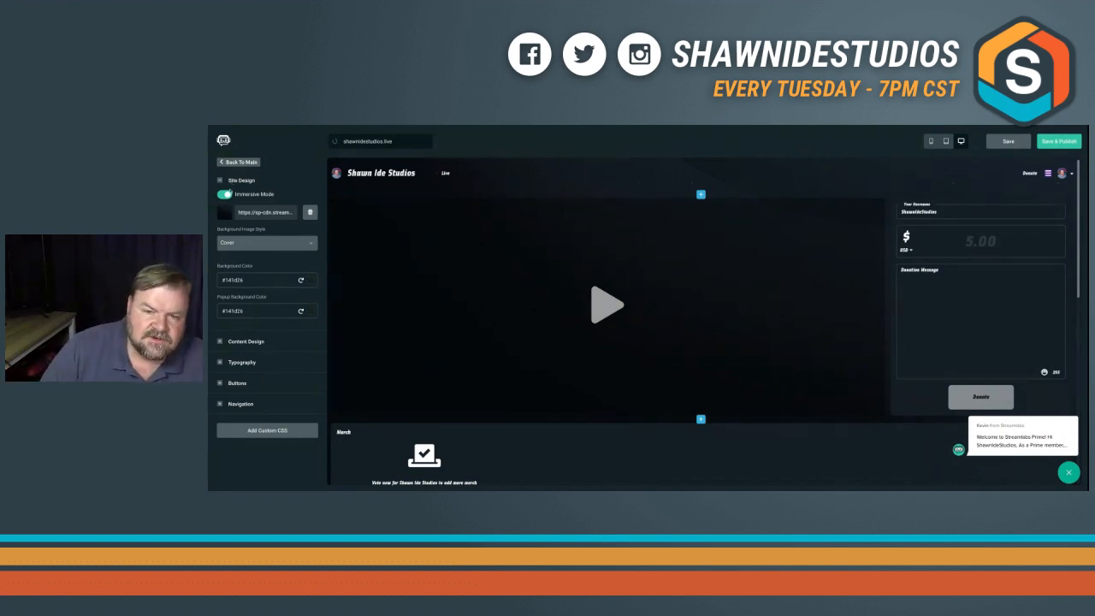
click(228, 194)
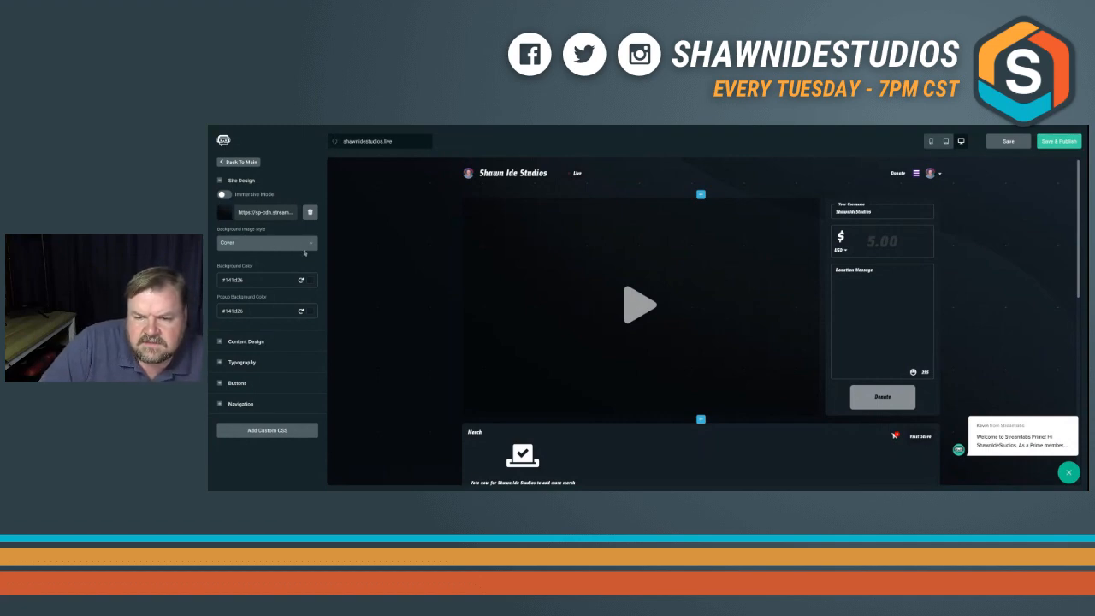
Step: Try the Linear background image style and set it back to Cover
click(309, 246)
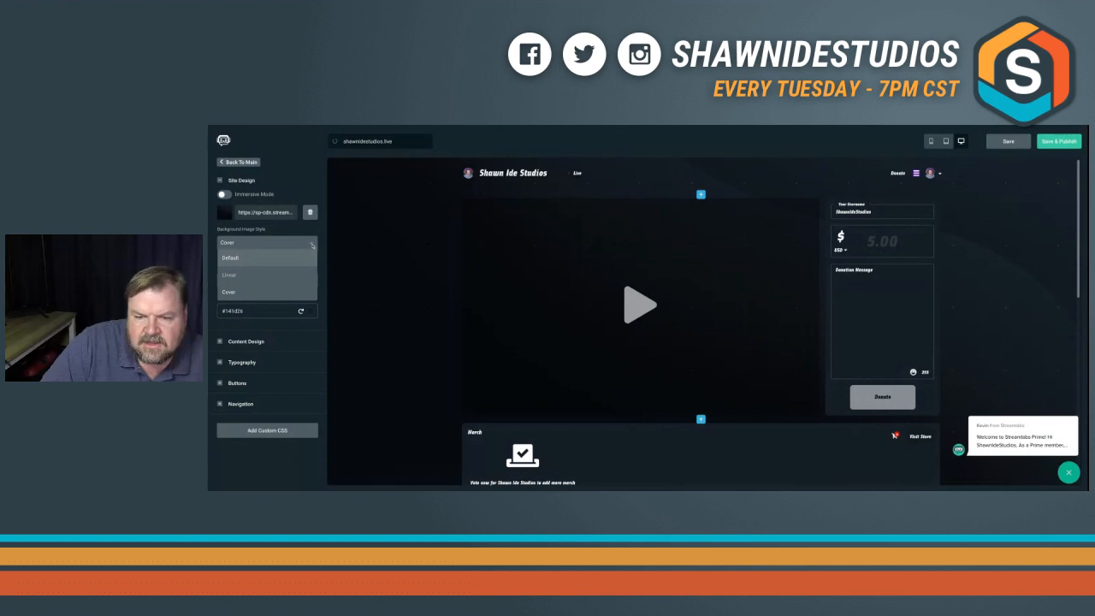
click(248, 276)
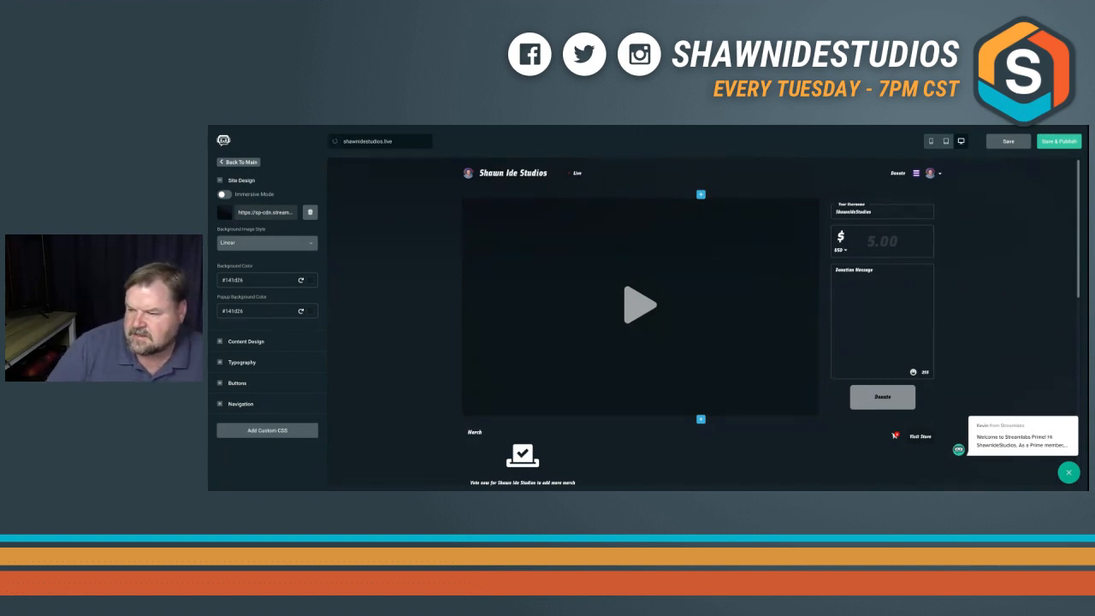
click(275, 245)
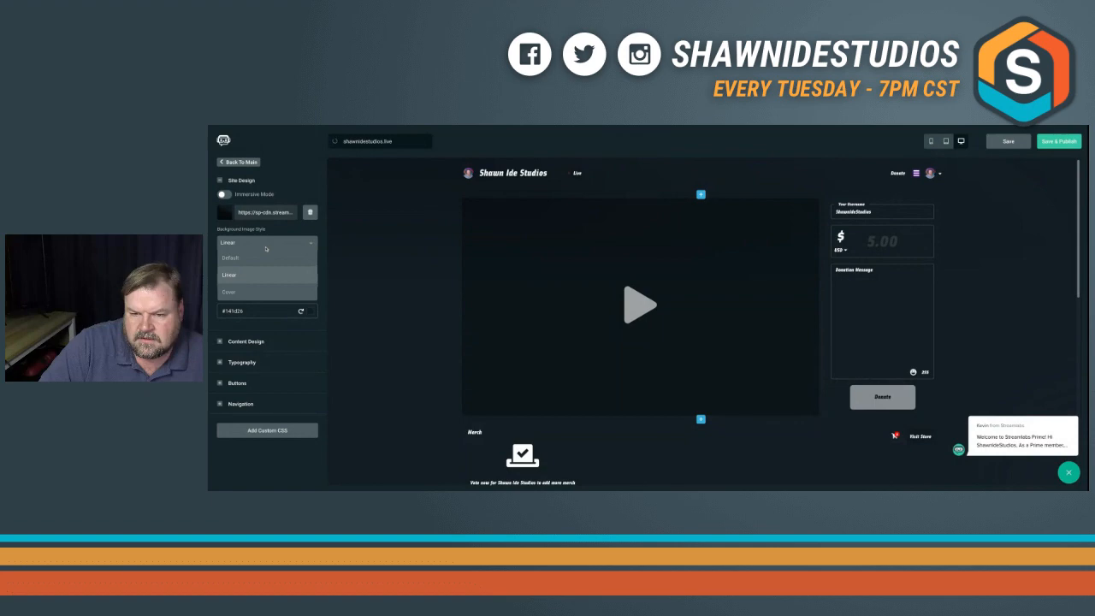
click(252, 292)
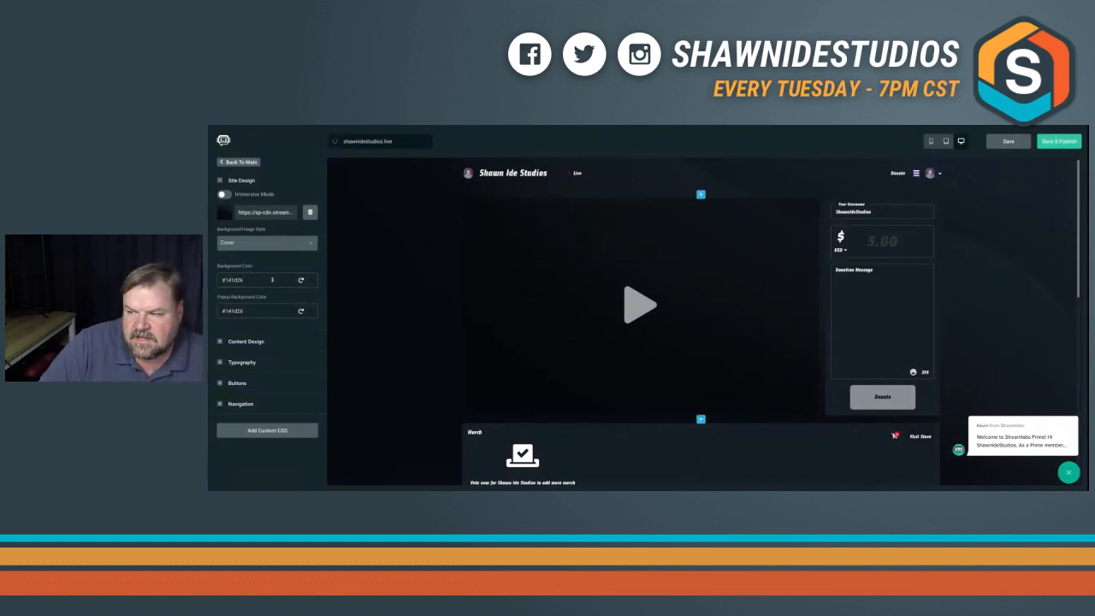
Step: Inspect the themed page preview from the live stream section to the contact form and footer
scroll(696, 321, down, 3)
scroll(696, 321, down, 3)
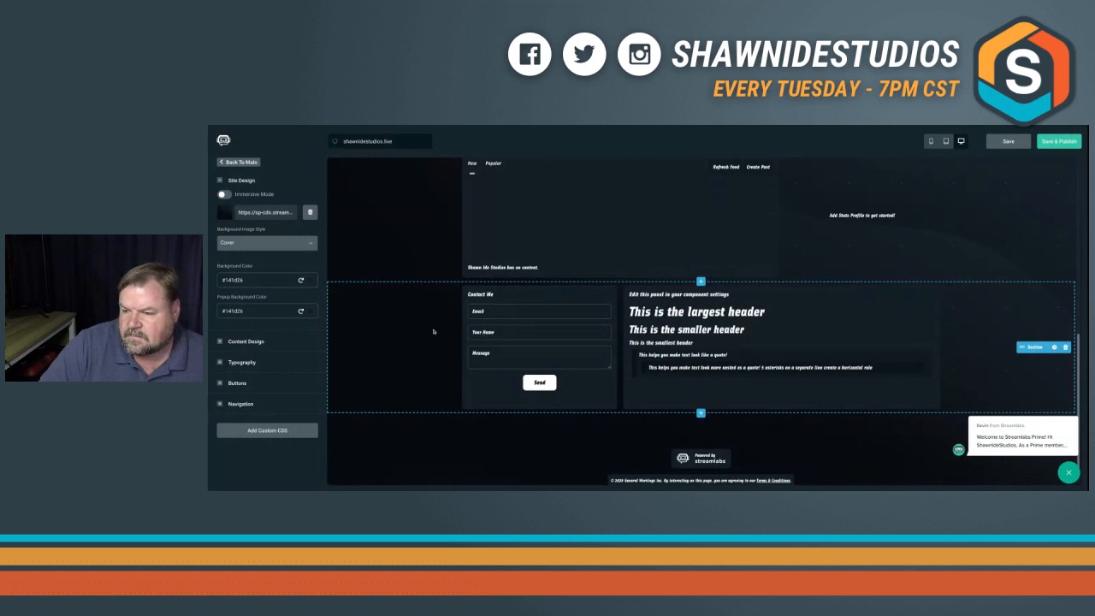
scroll(432, 329, down, 1)
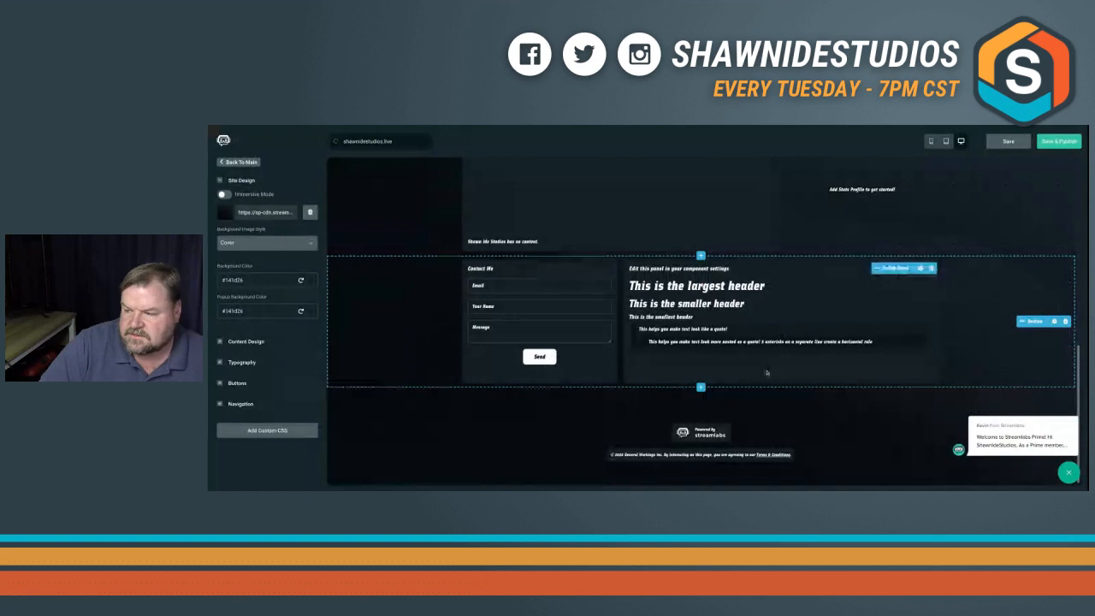
scroll(514, 368, up, 10)
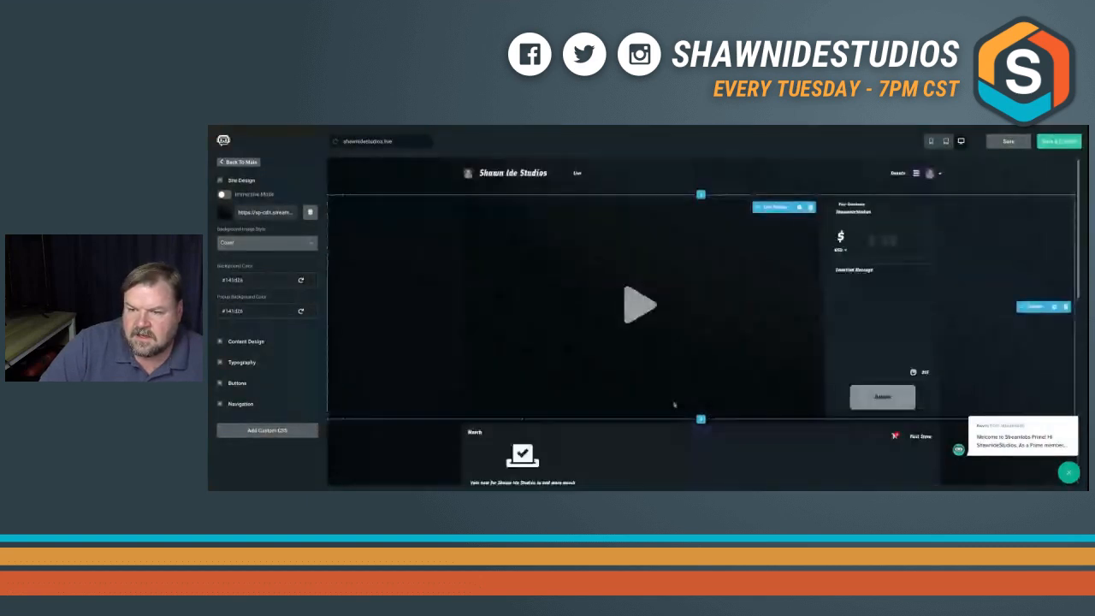
scroll(506, 362, down, 10)
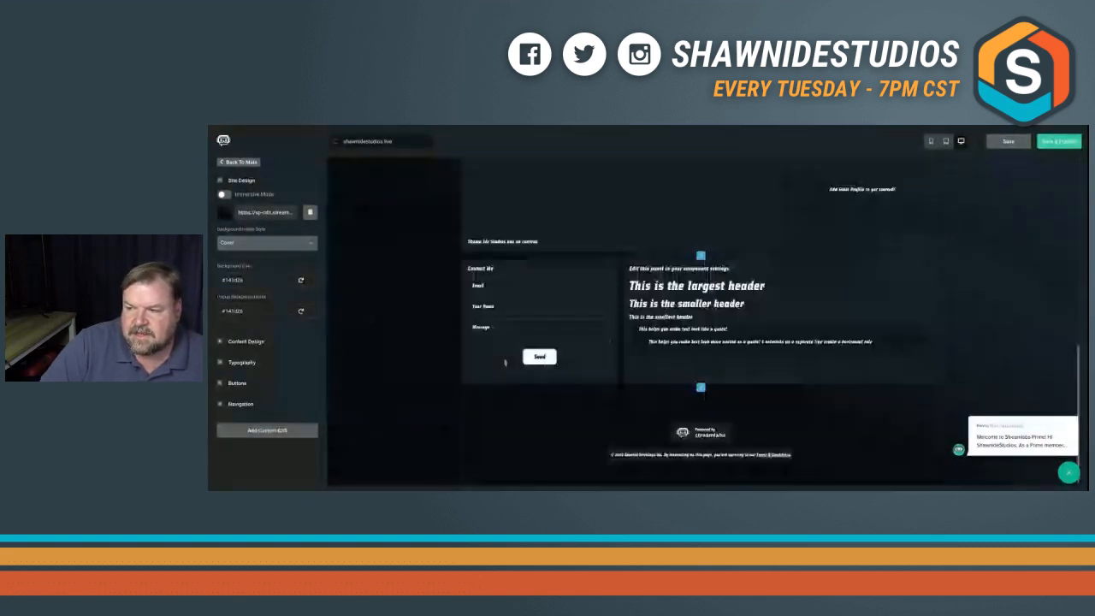
Step: Open the Content Design settings and raise the section vertical padding to about half of its range, checking the gap above the merch section
scroll(506, 362, up, 5)
scroll(505, 361, up, 5)
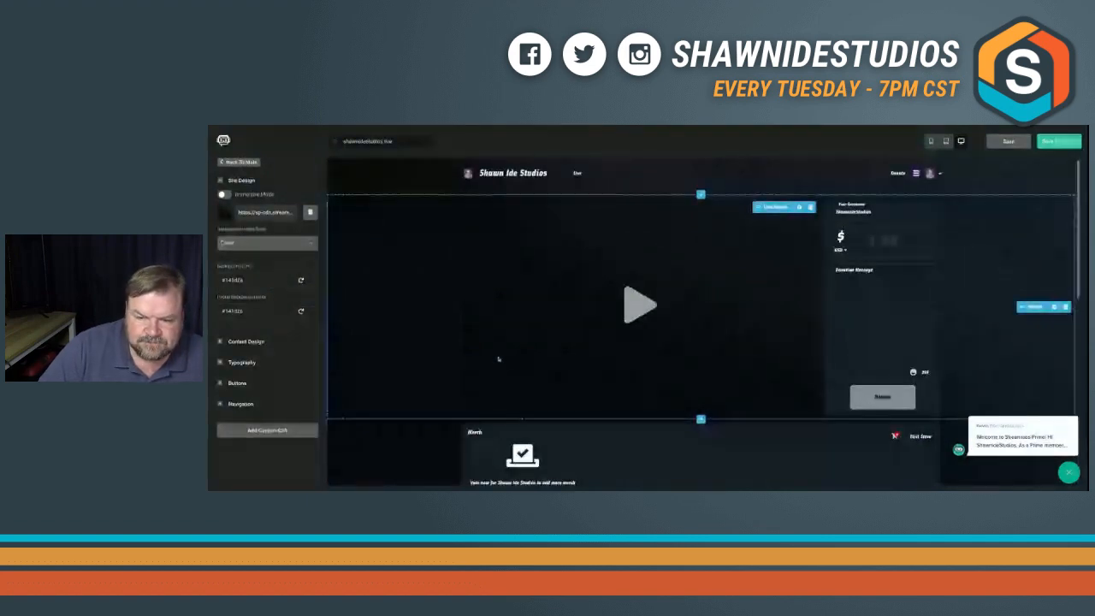
click(241, 343)
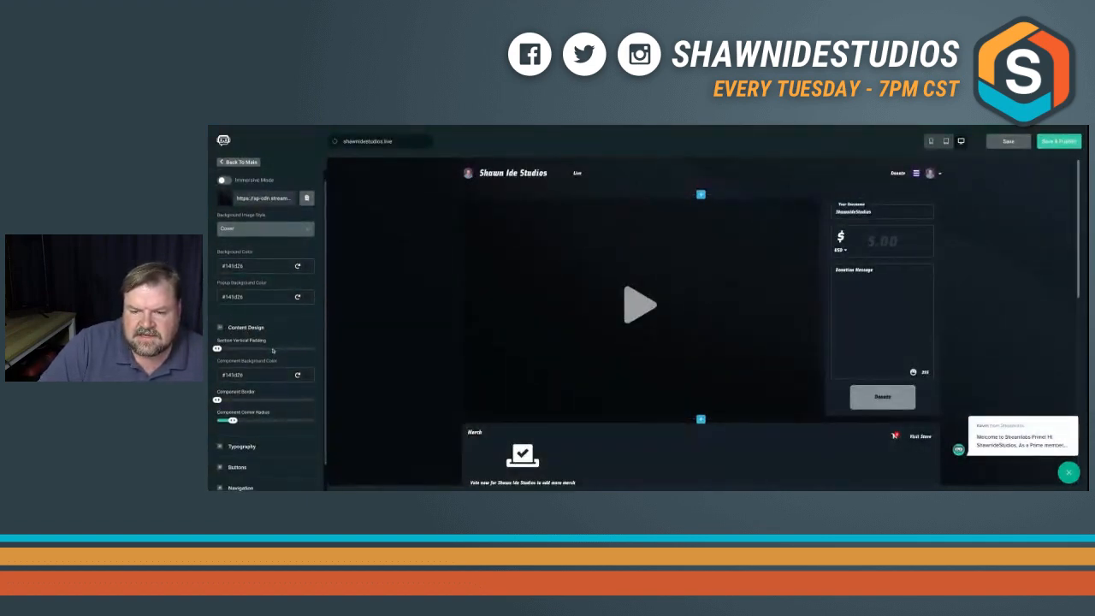
scroll(273, 351, down, 1)
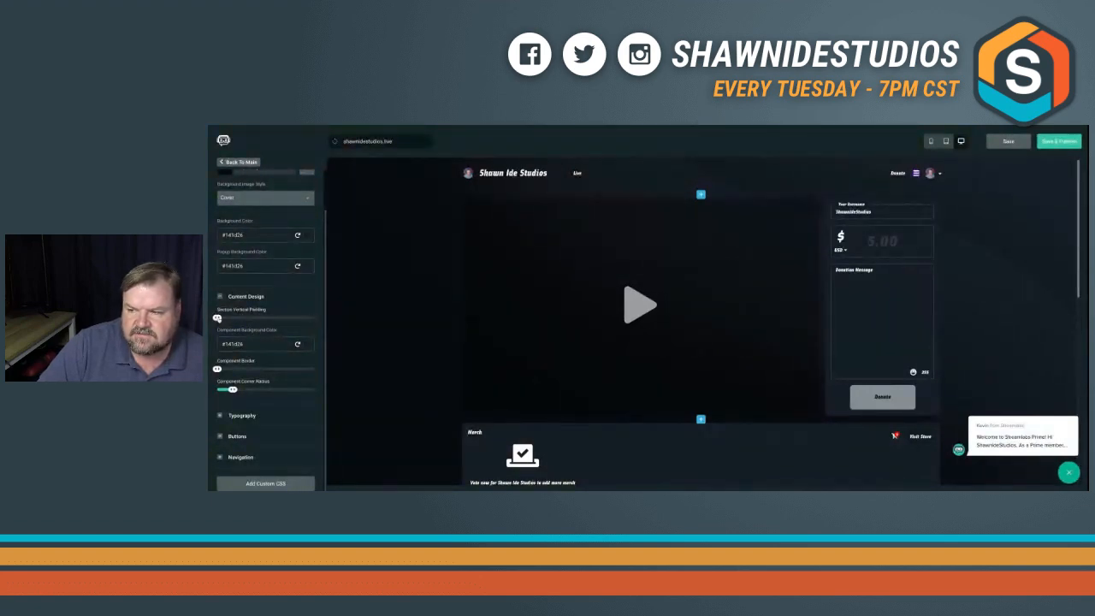
drag(218, 319, 266, 319)
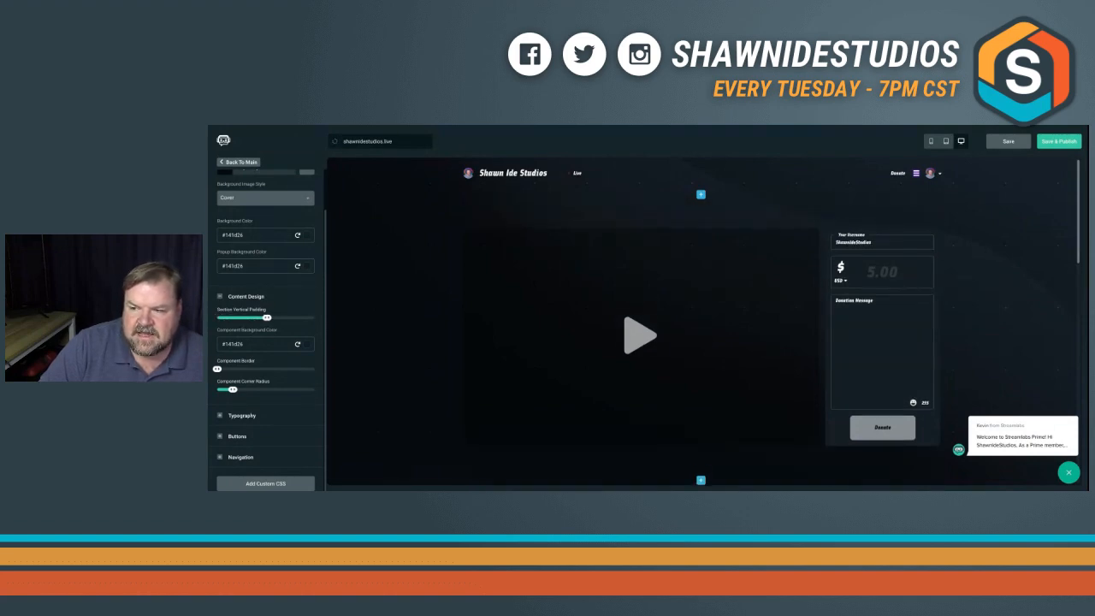
scroll(442, 297, down, 2)
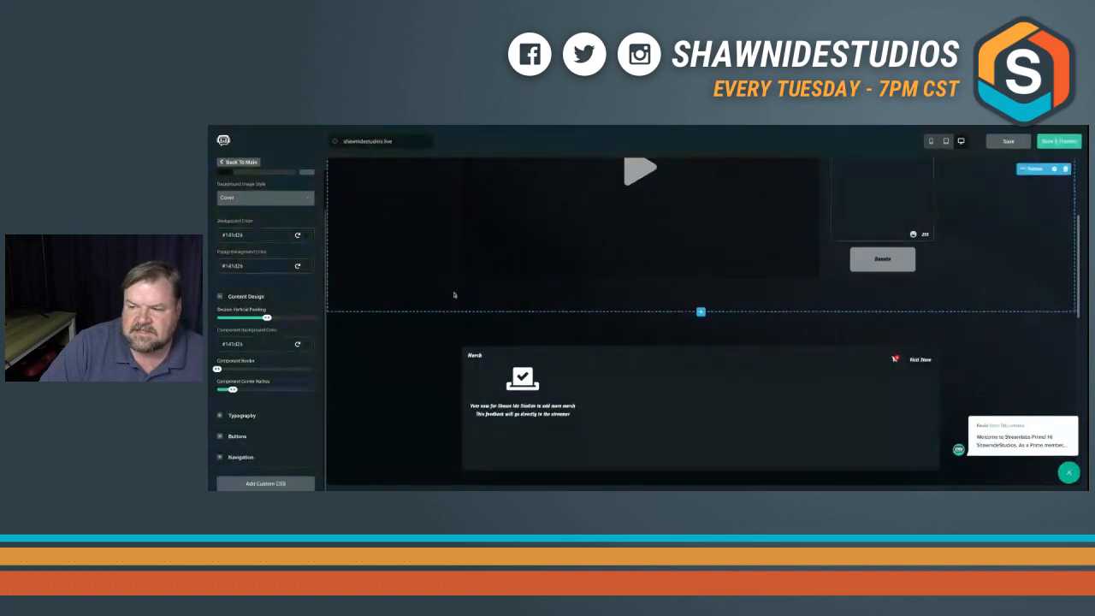
scroll(452, 295, down, 1)
scroll(457, 293, up, 1)
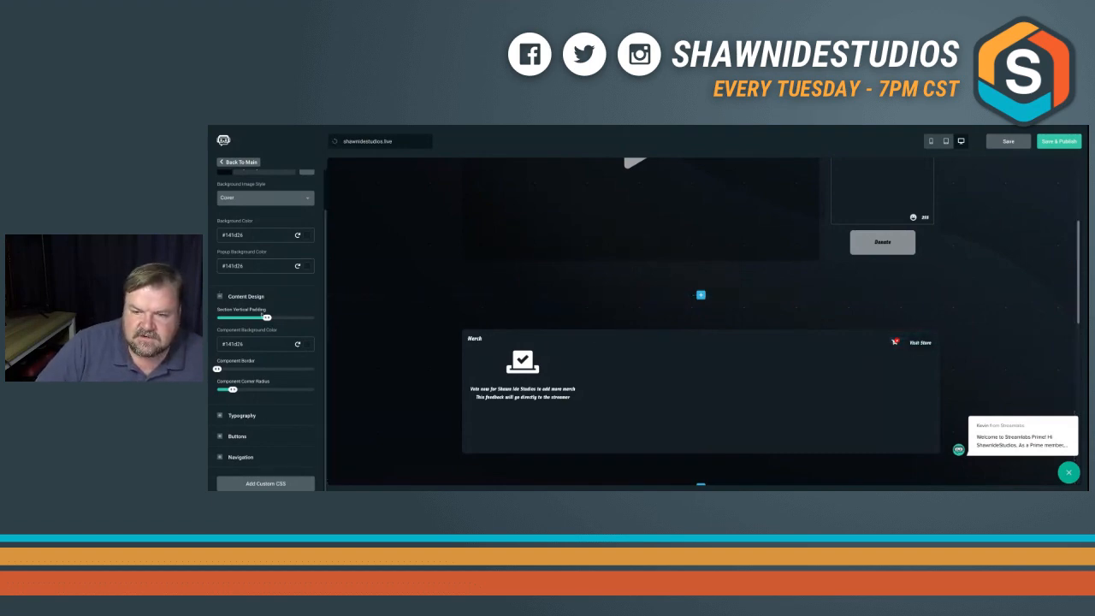
Step: Reduce the section vertical padding to just above its minimum and check the spacing between the live stream, merch and feed sections
drag(266, 318, 224, 318)
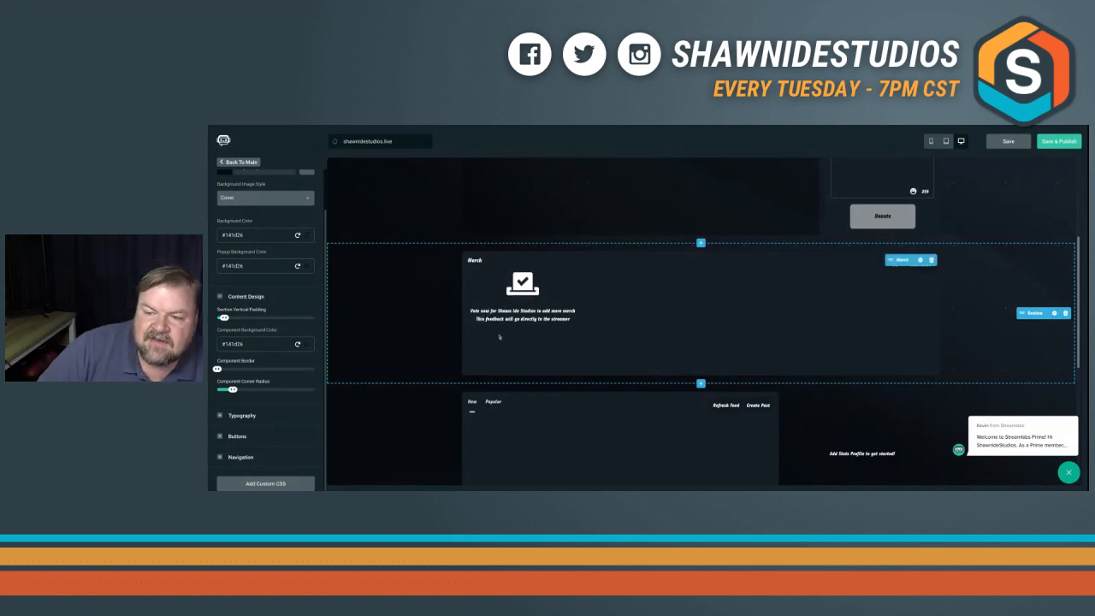
scroll(503, 335, up, 1)
scroll(502, 335, up, 3)
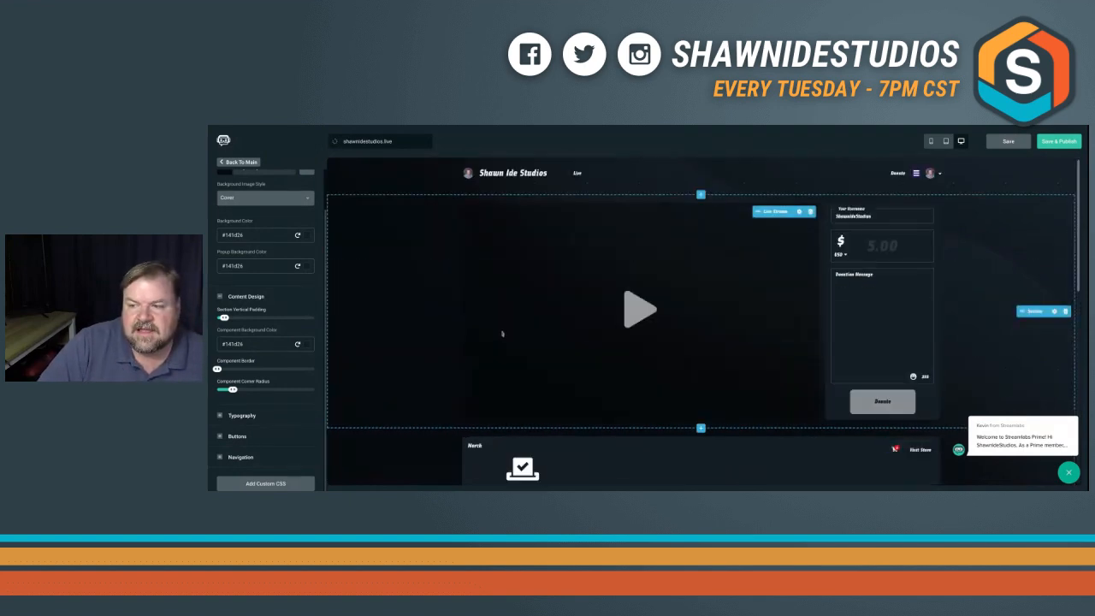
scroll(503, 335, down, 3)
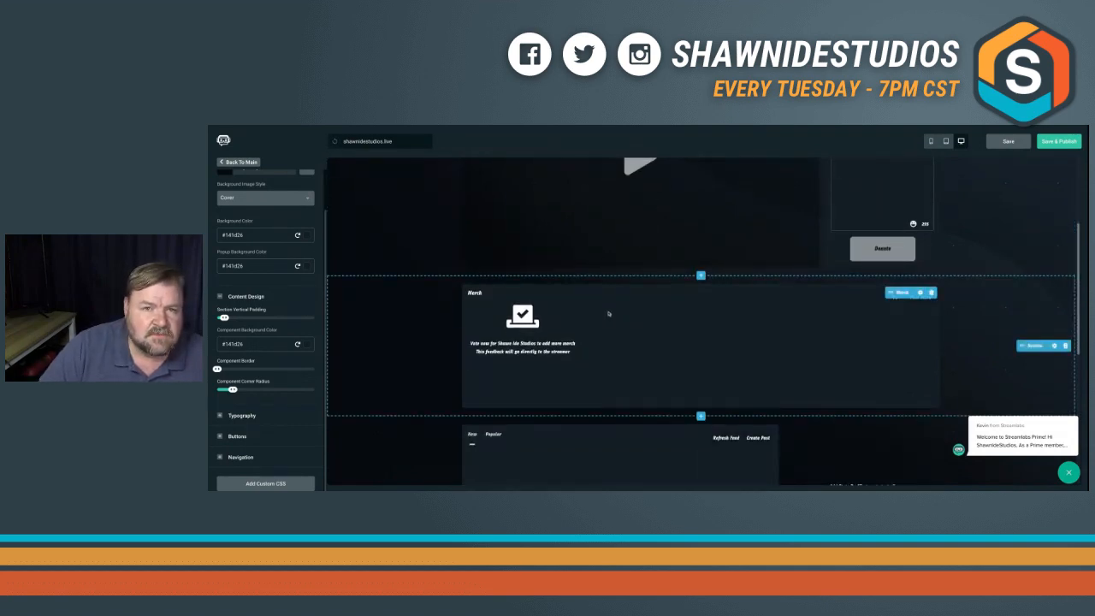
scroll(610, 308, down, 1)
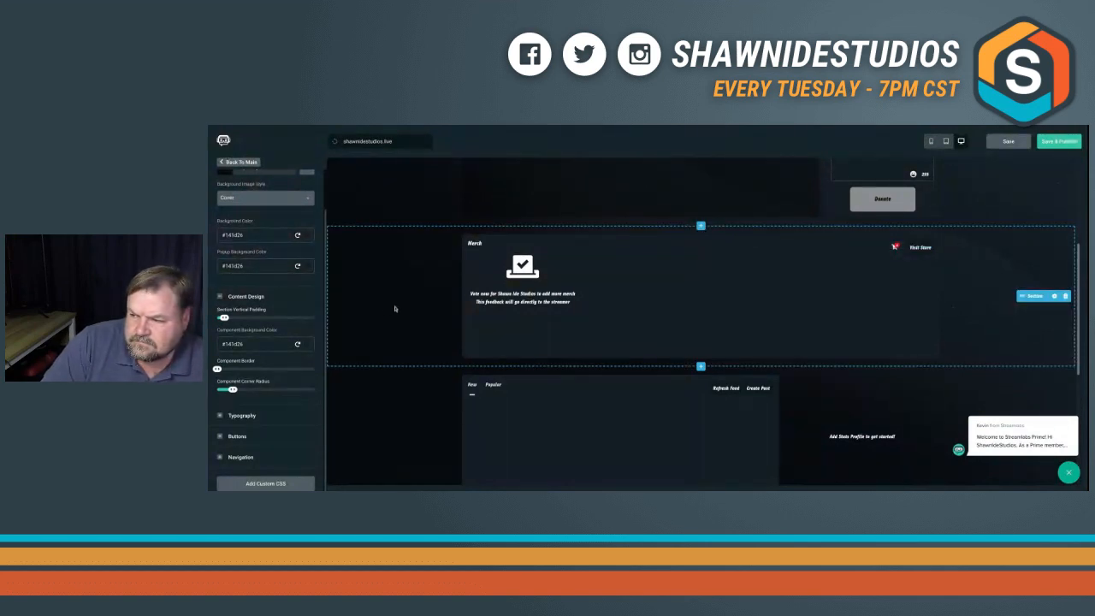
scroll(397, 307, up, 2)
scroll(398, 305, down, 1)
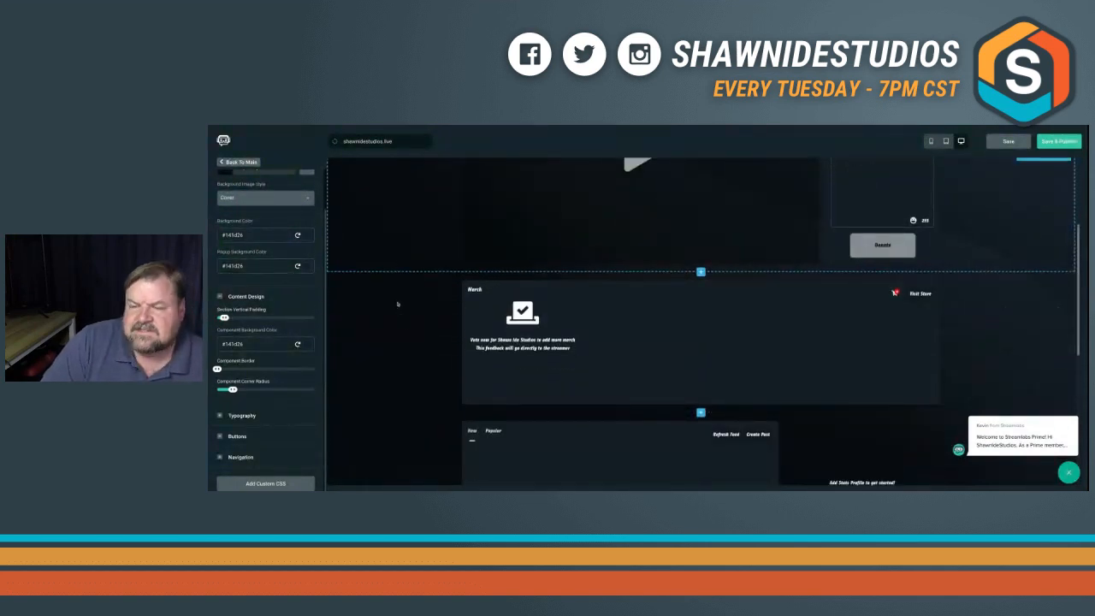